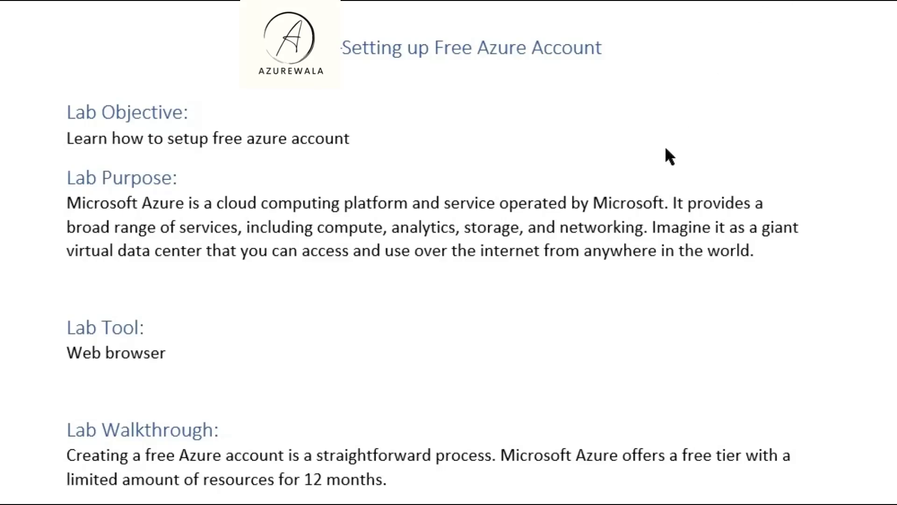
# - Scroll through the Word lab document's sign-up walkthrough to the final steps 5 to 7
pyautogui.scroll(-3, 640, 374)
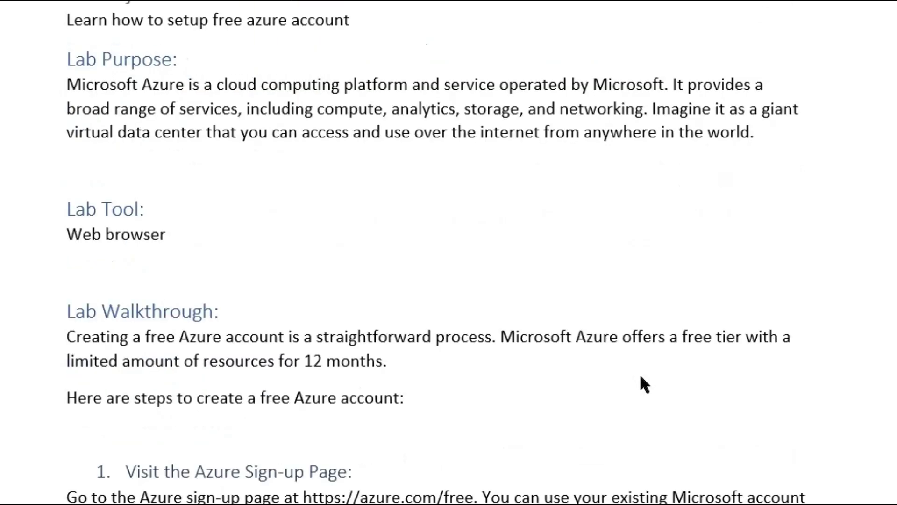
pyautogui.scroll(-2, 641, 376)
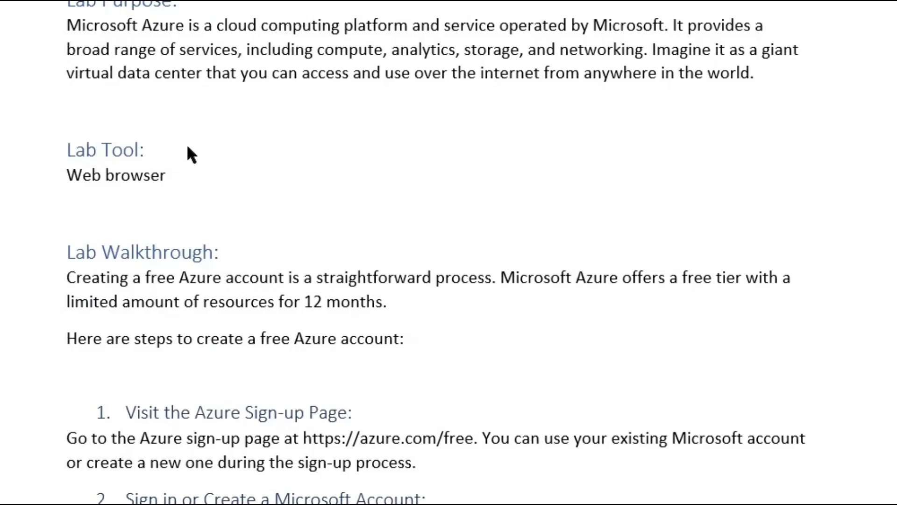
pyautogui.scroll(-4, 307, 259)
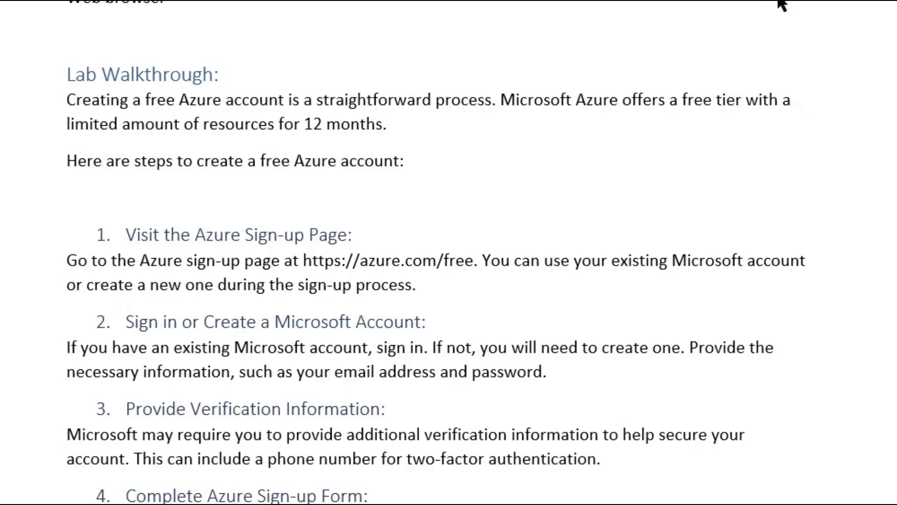
pyautogui.scroll(-2, 496, 299)
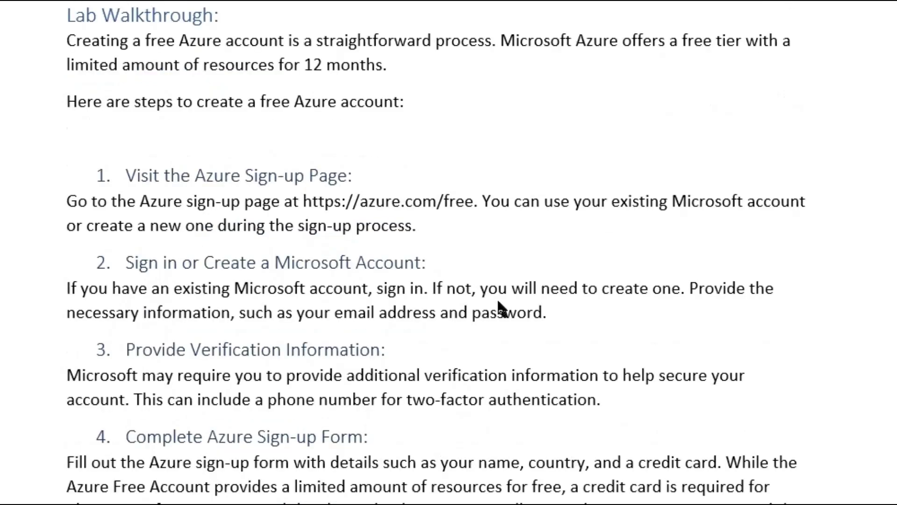
pyautogui.scroll(-4, 498, 309)
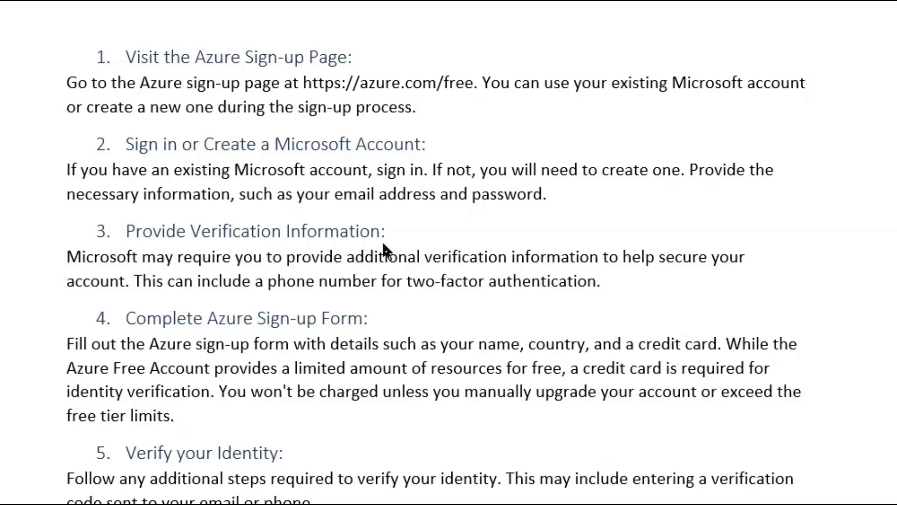
pyautogui.scroll(-2, 383, 240)
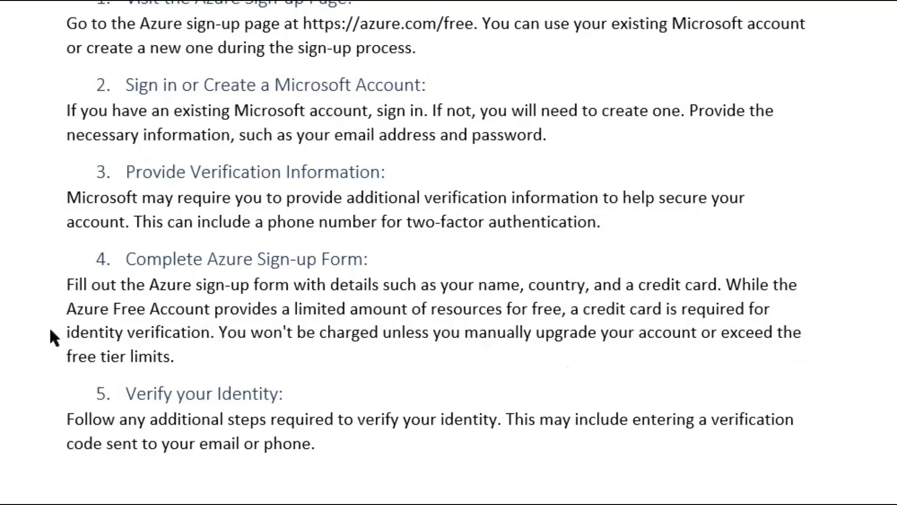
pyautogui.scroll(-3, 210, 376)
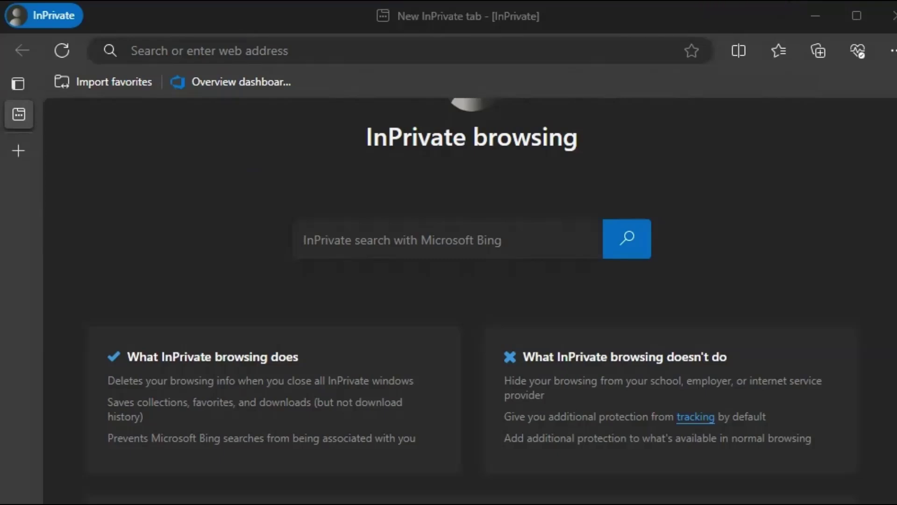
# - Go to azure.com, open the Azure free account offer and start the free sign-up
pyautogui.click(527, 52)
pyautogui.write('azure')
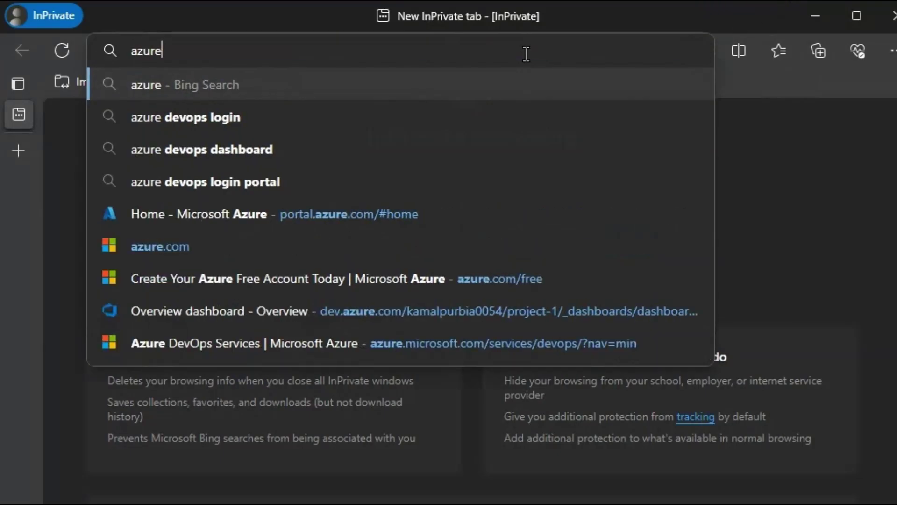
pyautogui.write('.com')
pyautogui.press('Return')
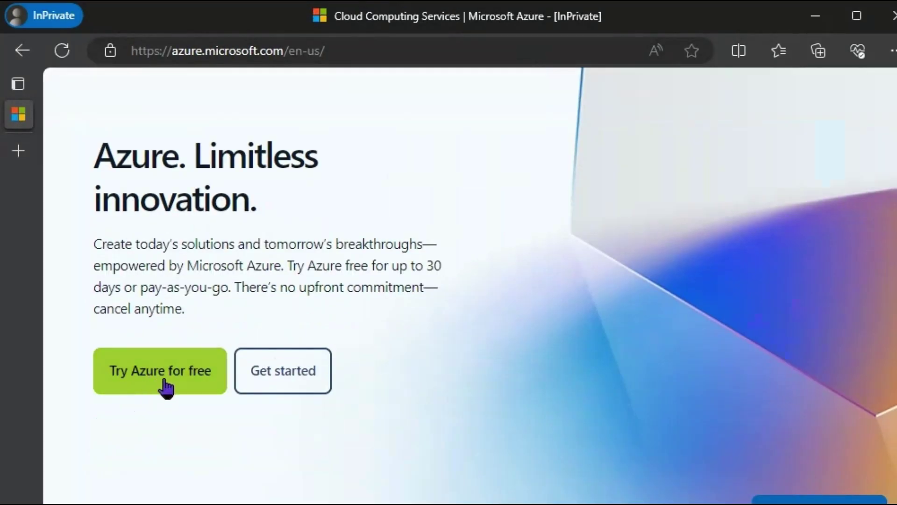
pyautogui.click(180, 387)
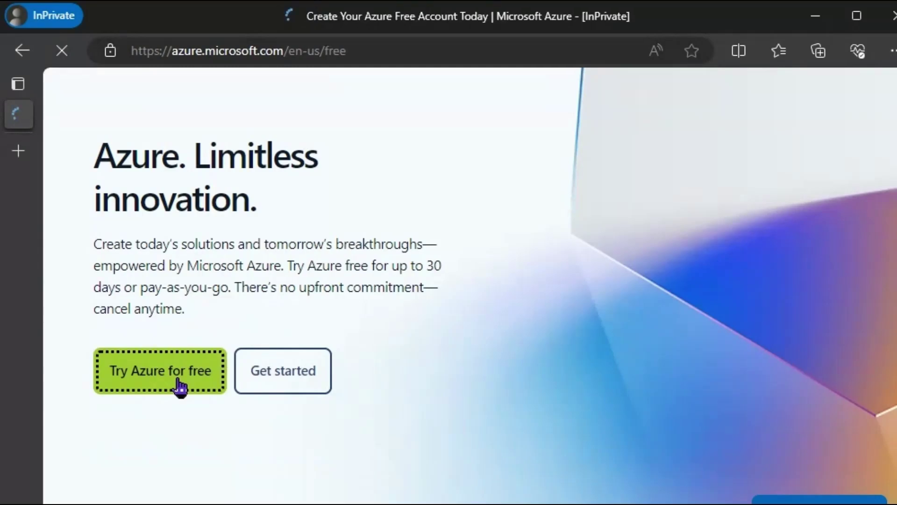
pyautogui.scroll(-5, 416, 313)
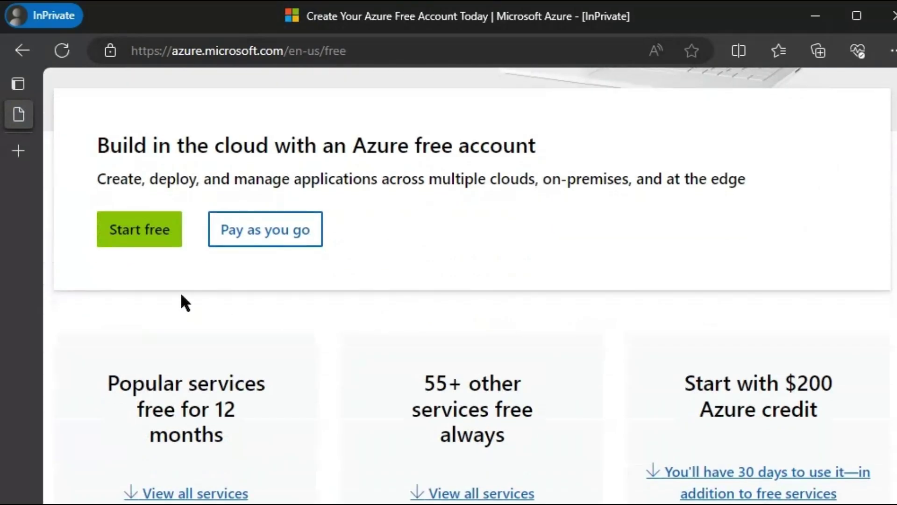
pyautogui.click(146, 236)
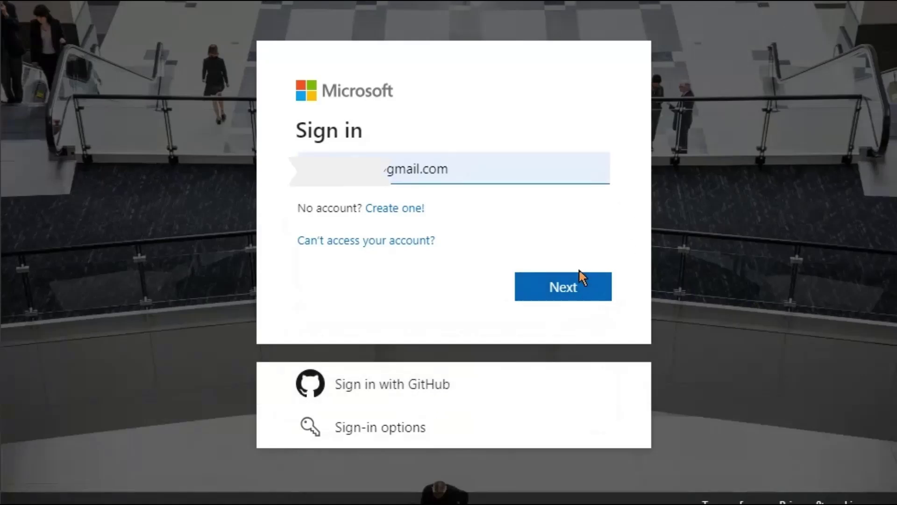
# - Sign in with the account e-mail and password, accept the terms notice, and decline staying signed in
pyautogui.click(563, 289)
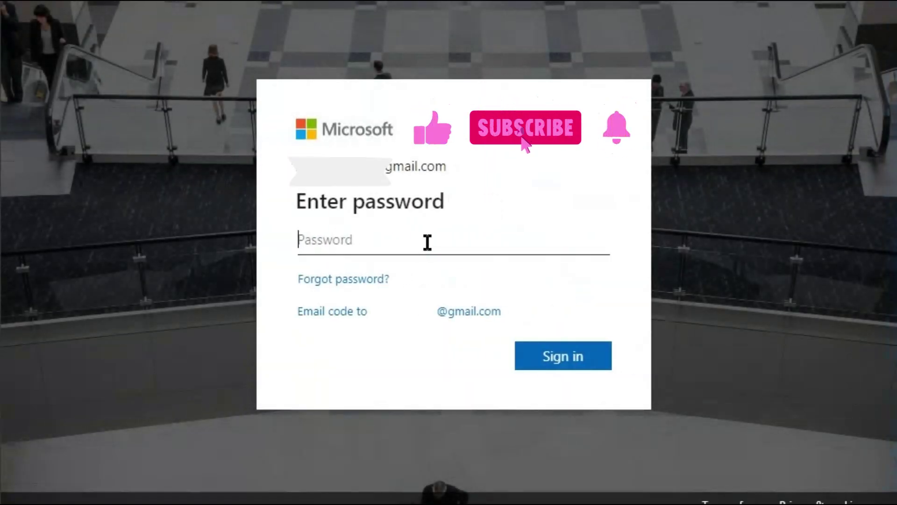
pyautogui.write('***')
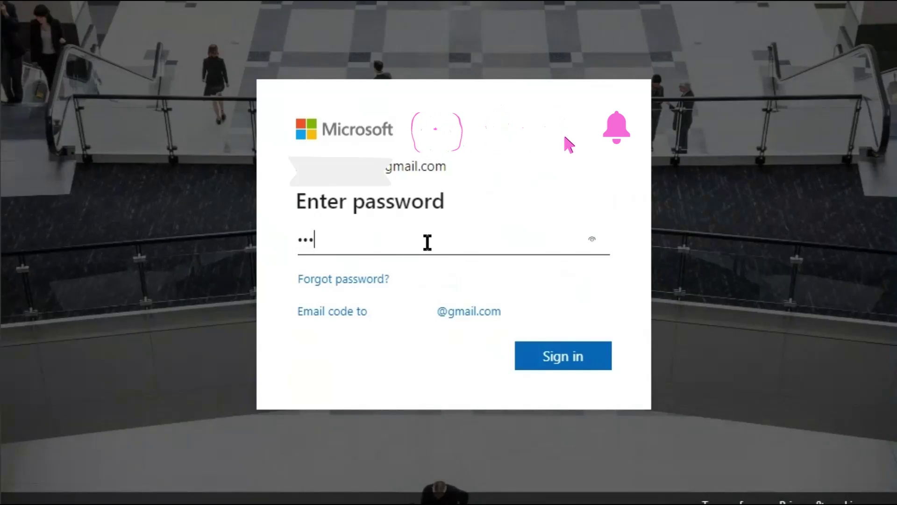
pyautogui.write('******')
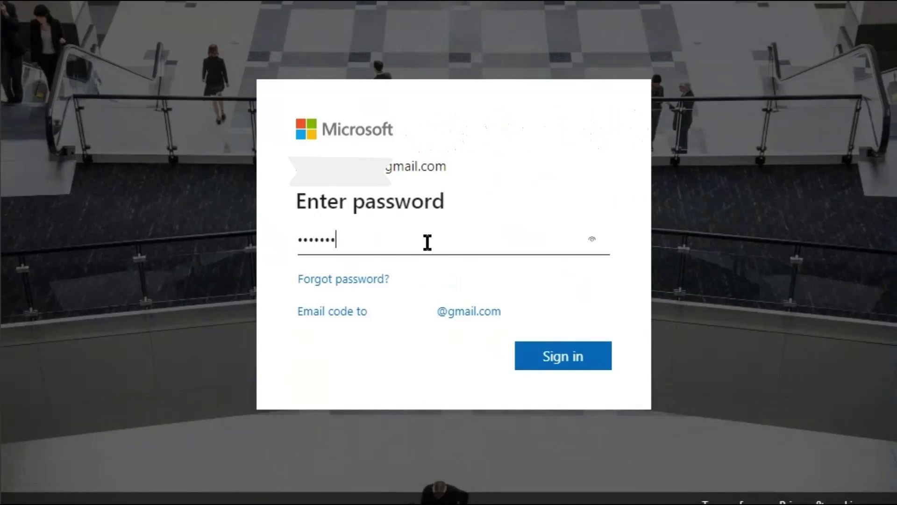
pyautogui.click(577, 358)
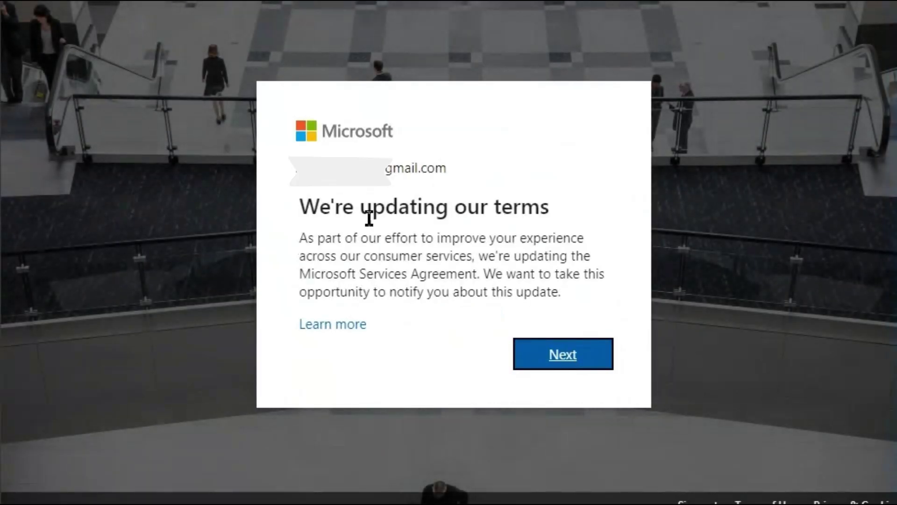
pyautogui.click(568, 359)
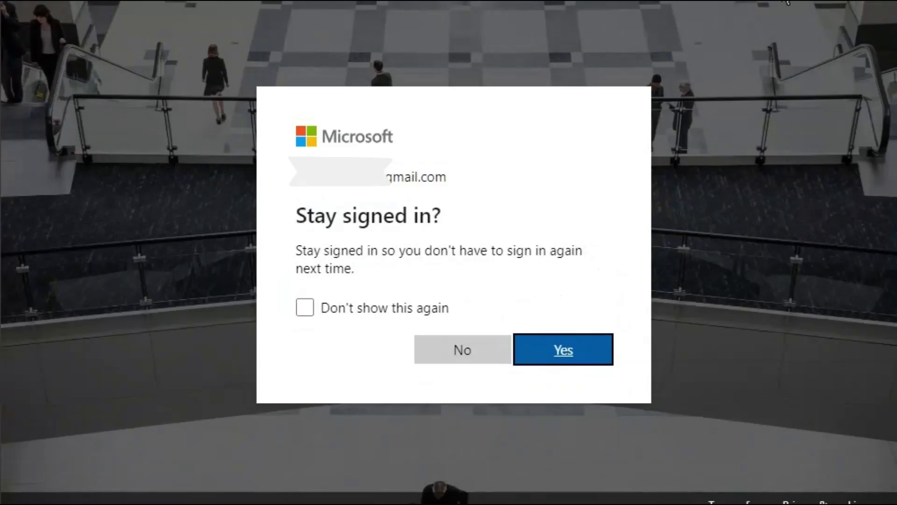
pyautogui.click(461, 360)
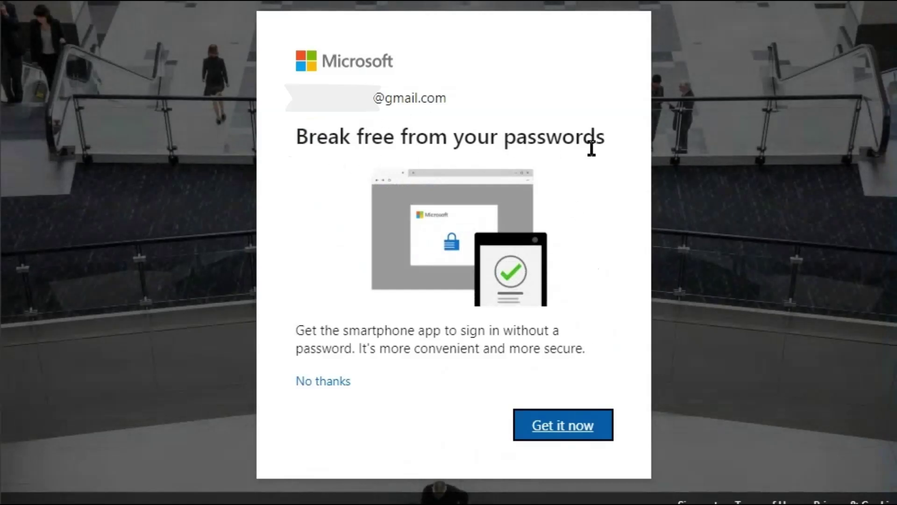
# - Skip the smartphone app offer and verify the phone number with a texted code
pyautogui.click(323, 382)
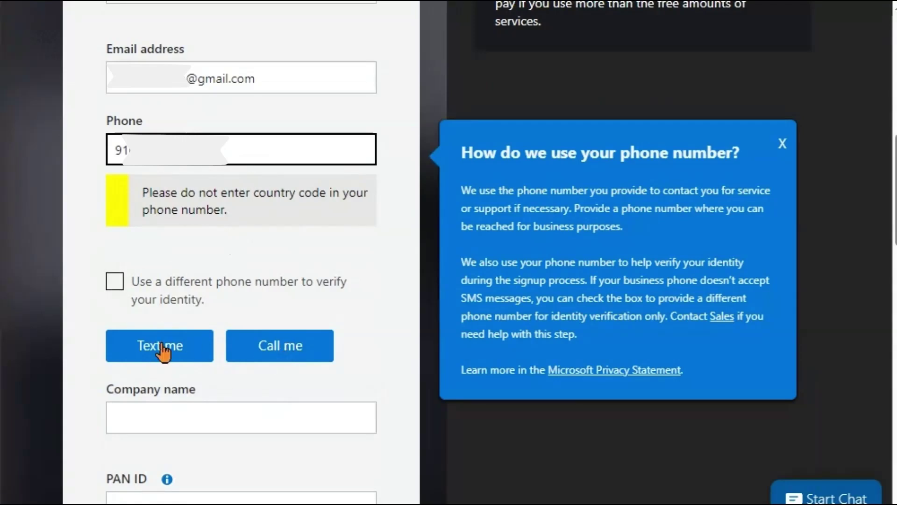
pyautogui.click(157, 359)
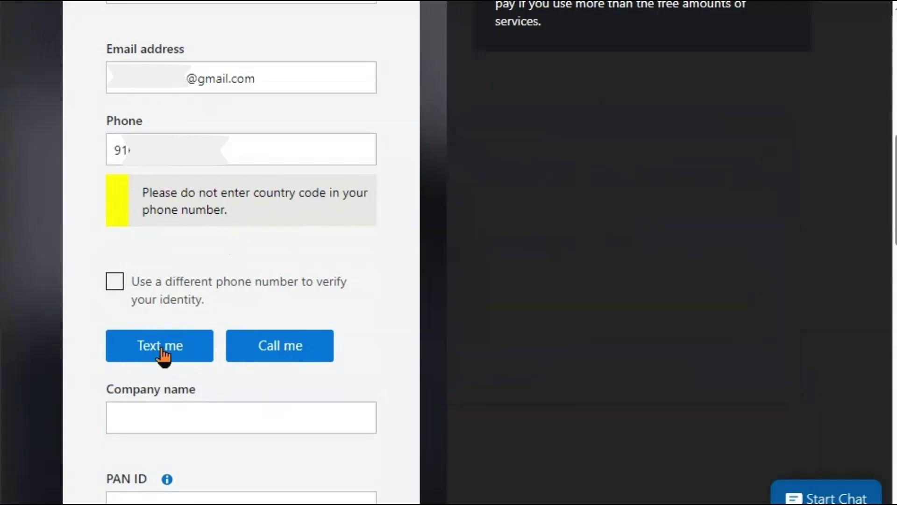
pyautogui.click(159, 350)
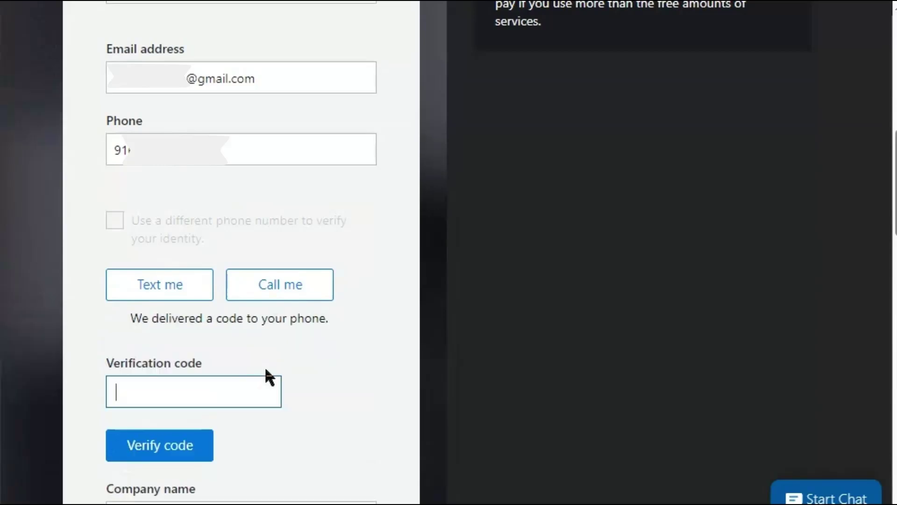
pyautogui.hotkey('ctrl', 'v')
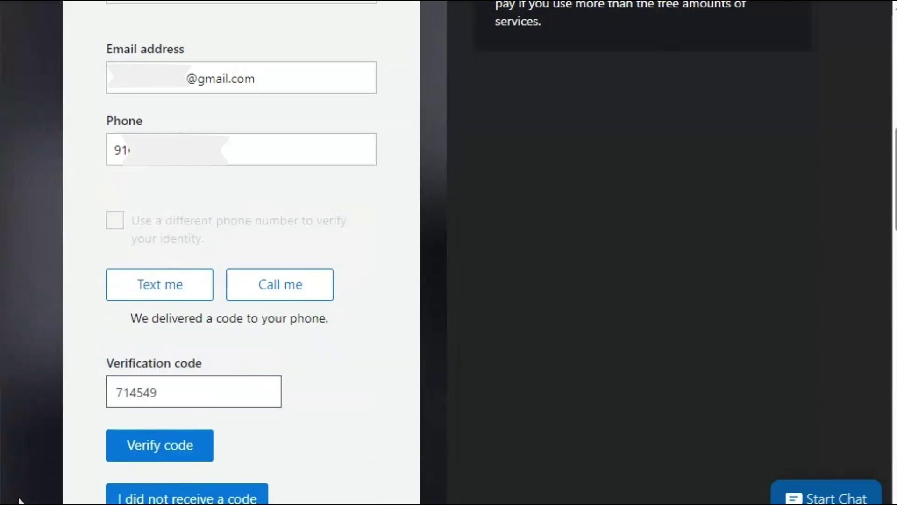
pyautogui.click(186, 447)
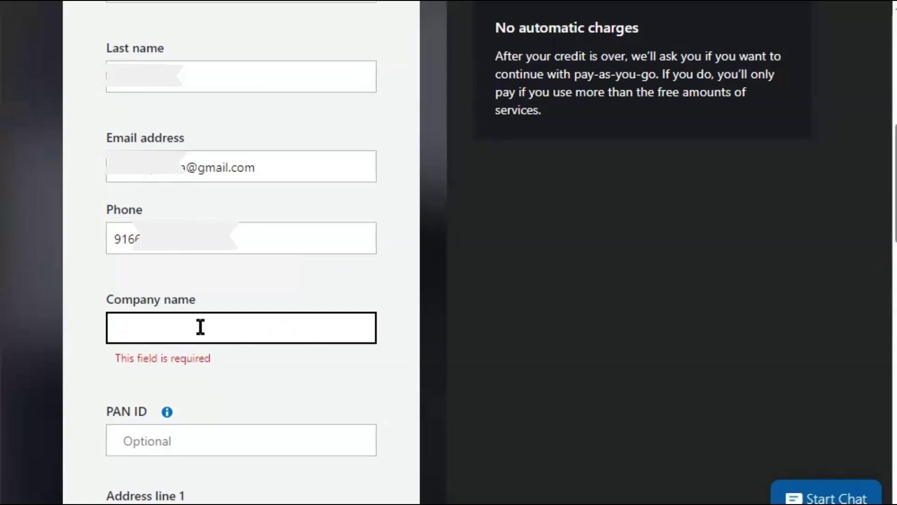
# - Enter the company name and the street address in Address line 1
pyautogui.write('sa')
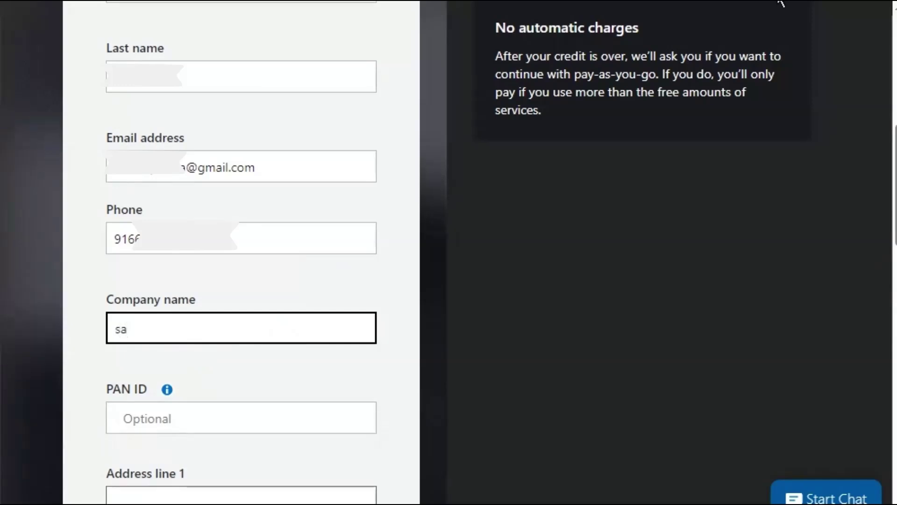
pyautogui.write('kaar')
pyautogui.press('Tab')
pyautogui.press('Tab')
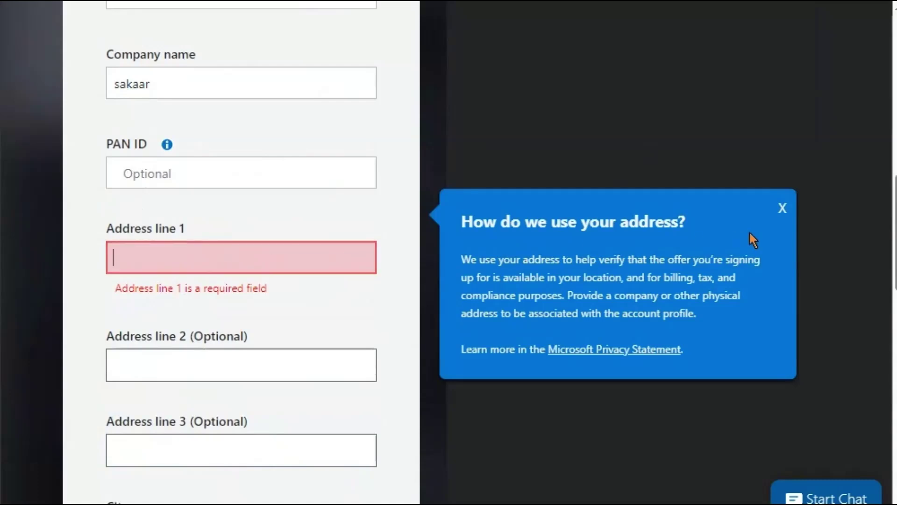
pyautogui.click(781, 210)
pyautogui.click(274, 252)
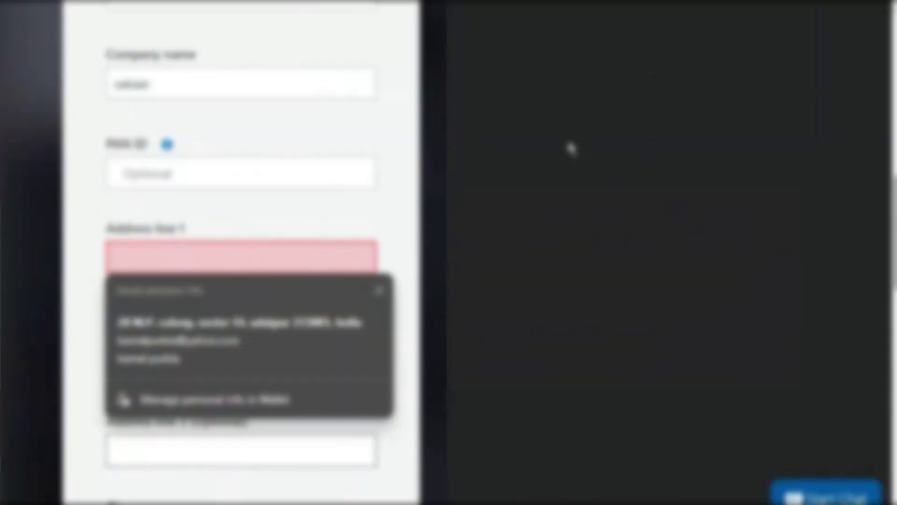
pyautogui.click(380, 292)
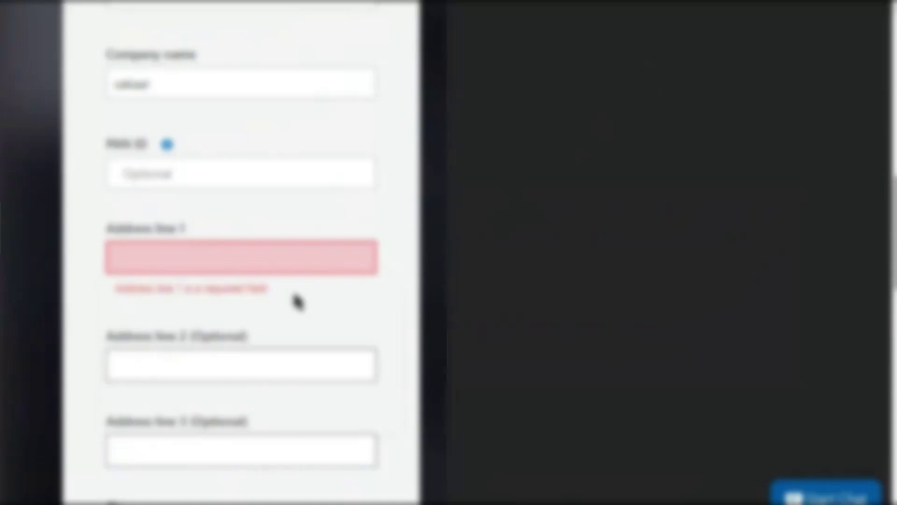
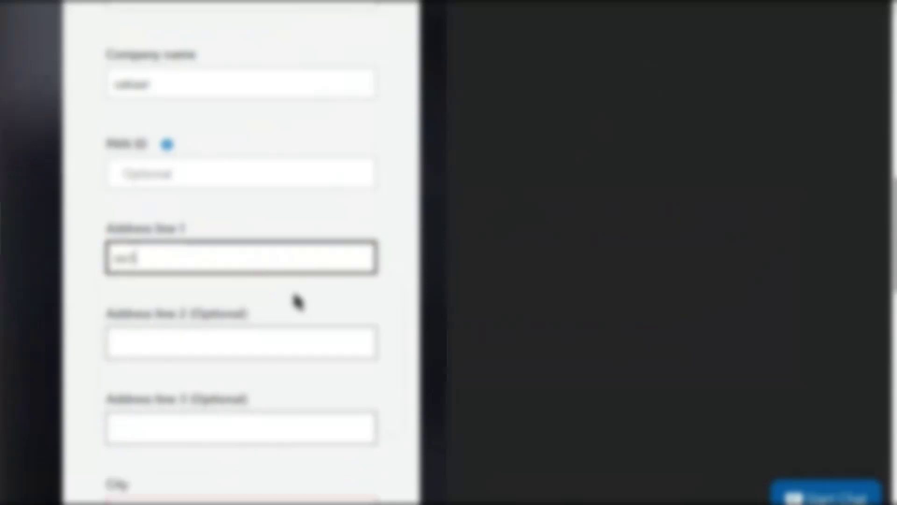
pyautogui.scroll(-6, 296, 337)
# - Fill in the city, state and postal code, accept the agreement, and submit the profile
pyautogui.click(173, 195)
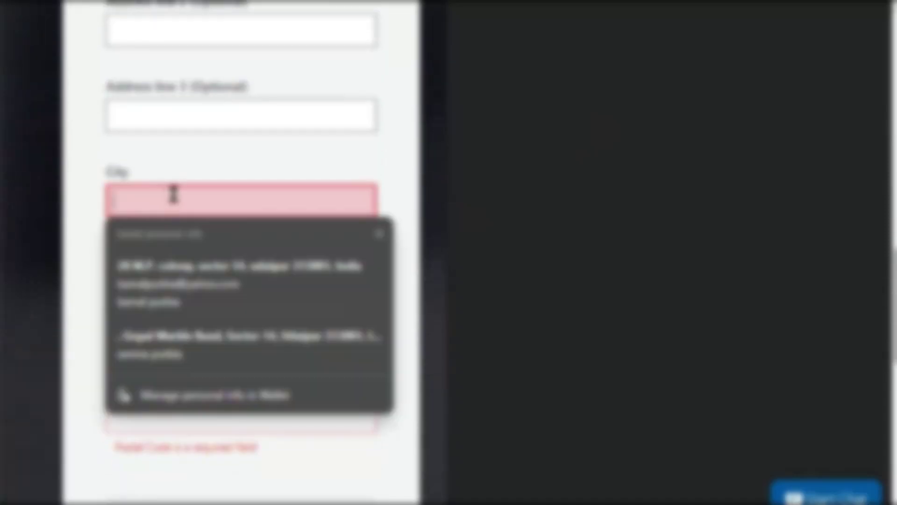
pyautogui.write('udaipur')
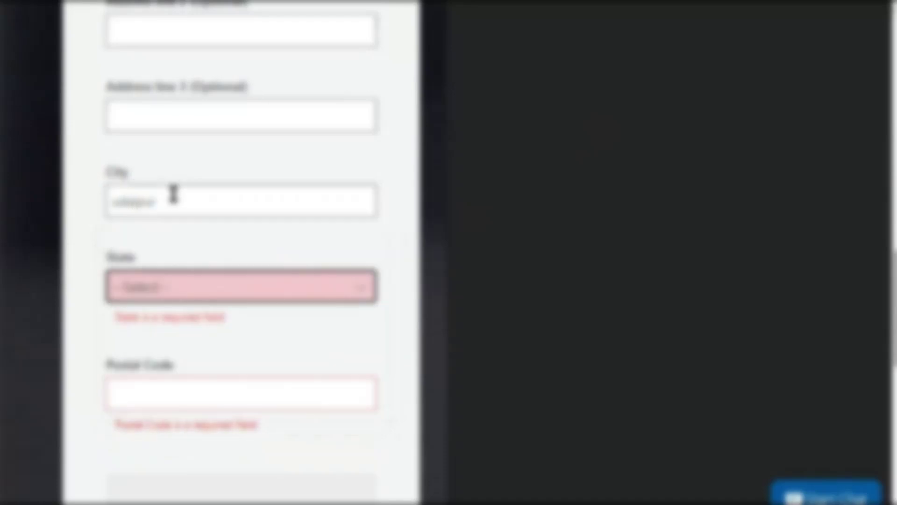
pyautogui.press('Tab')
pyautogui.write('r')
pyautogui.press('Tab')
pyautogui.write('313001')
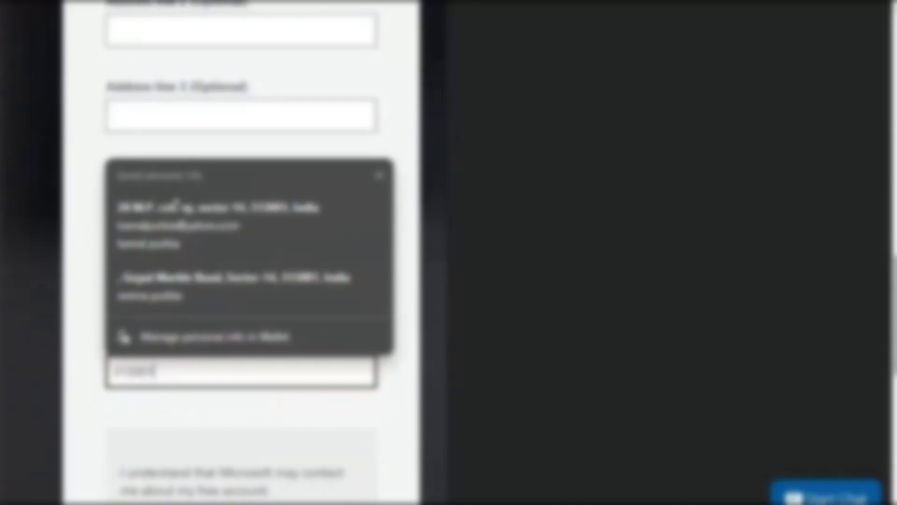
pyautogui.press('Tab')
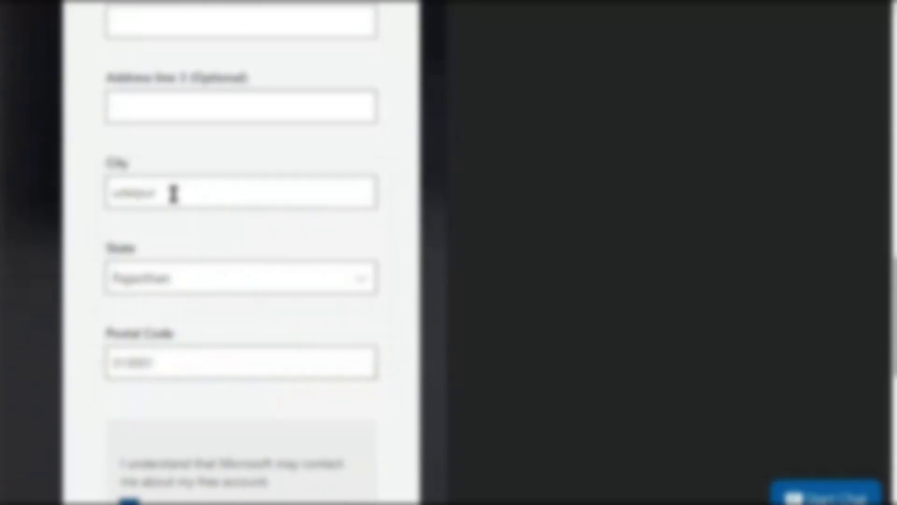
pyautogui.press('Tab')
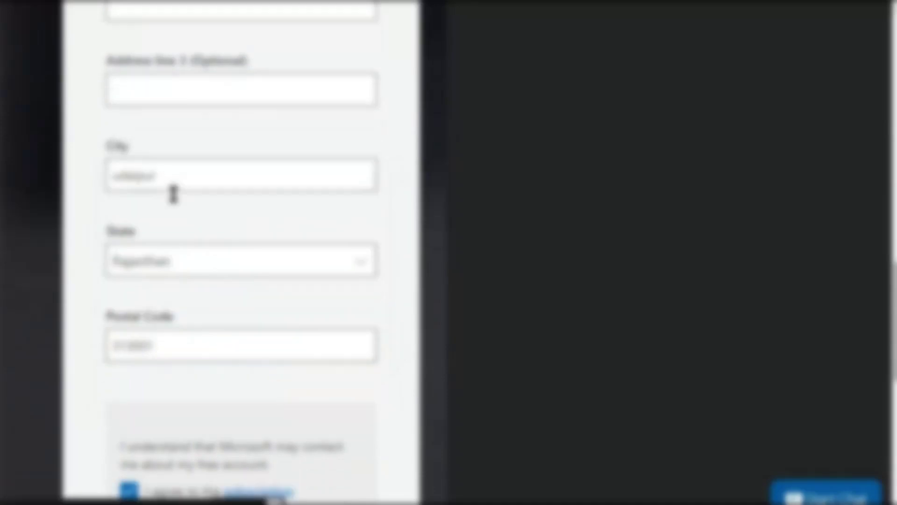
pyautogui.scroll(-10, 173, 192)
pyautogui.click(158, 329)
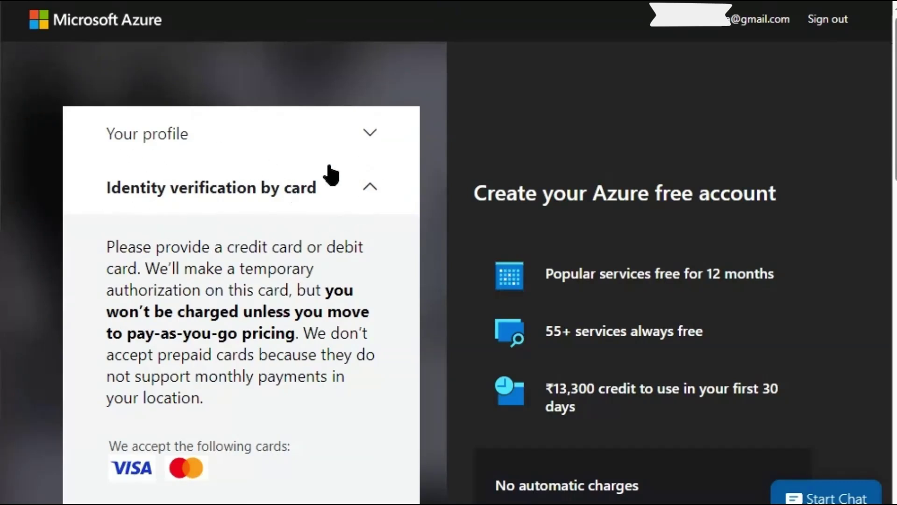
# - Submit the sign-up with card identity verification and continue past the Protect your account notice
pyautogui.click(372, 195)
pyautogui.click(373, 196)
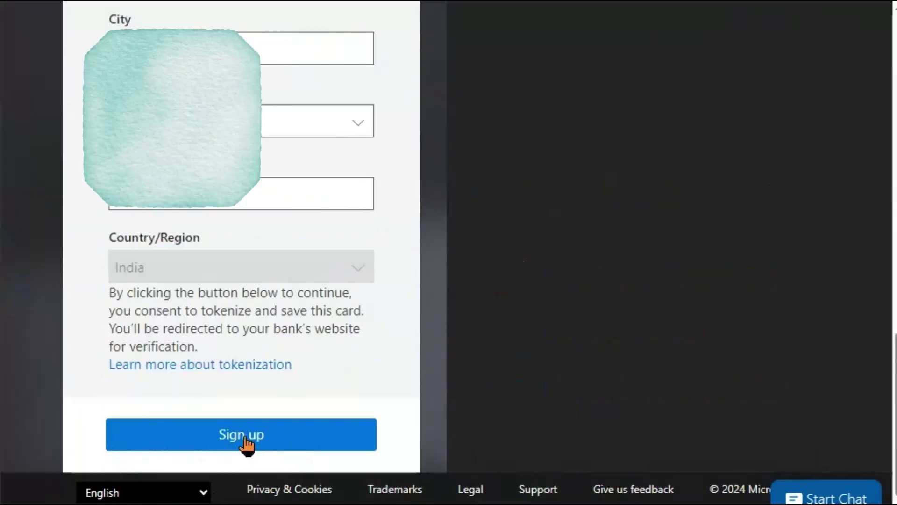
pyautogui.click(245, 442)
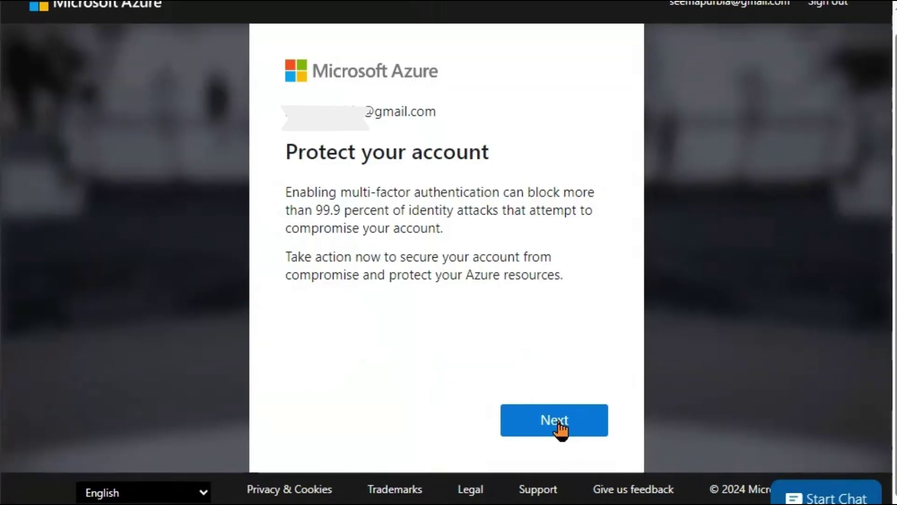
pyautogui.click(559, 424)
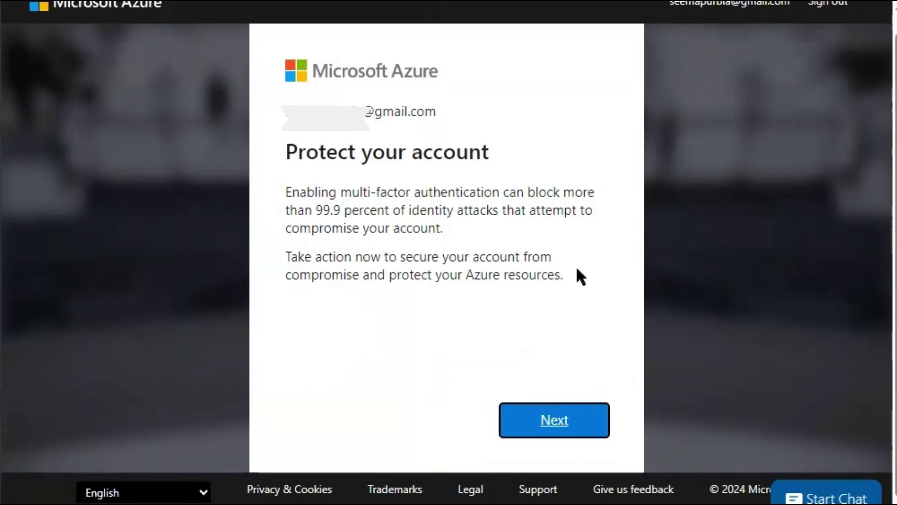